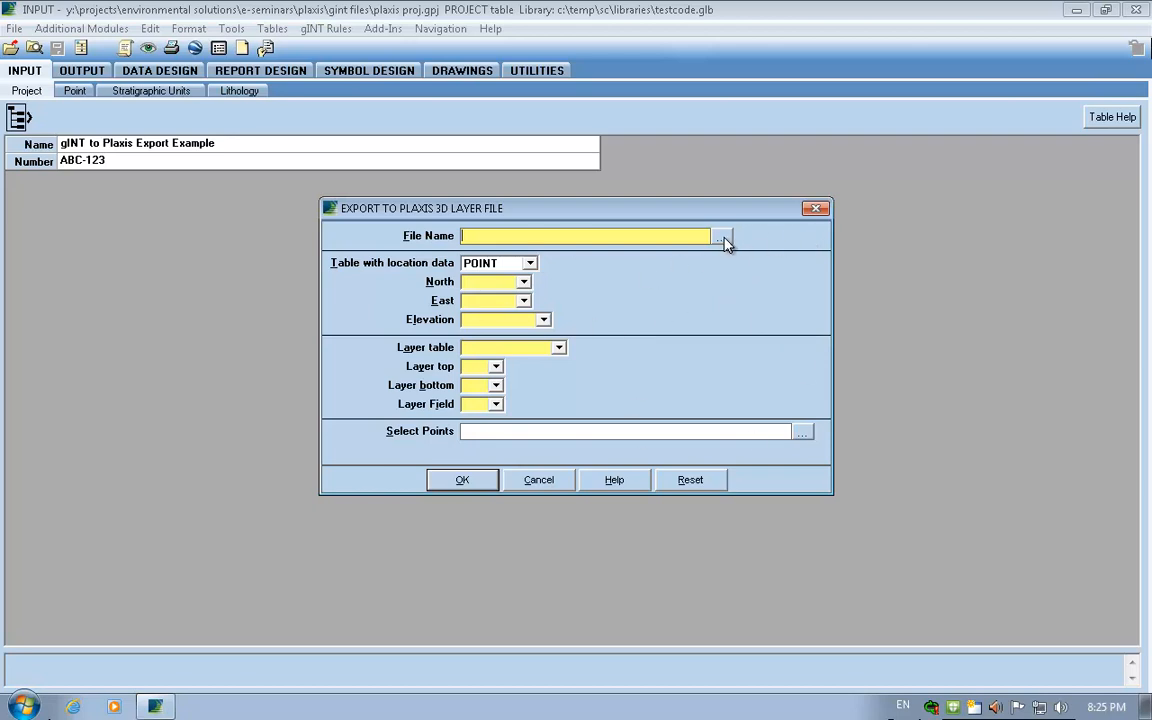
Set the export file to C:\temp\test.p3dlog and map the POINT table's location fields to North, East and Elevation
{"action": "left_click", "coordinate": [721, 237]}
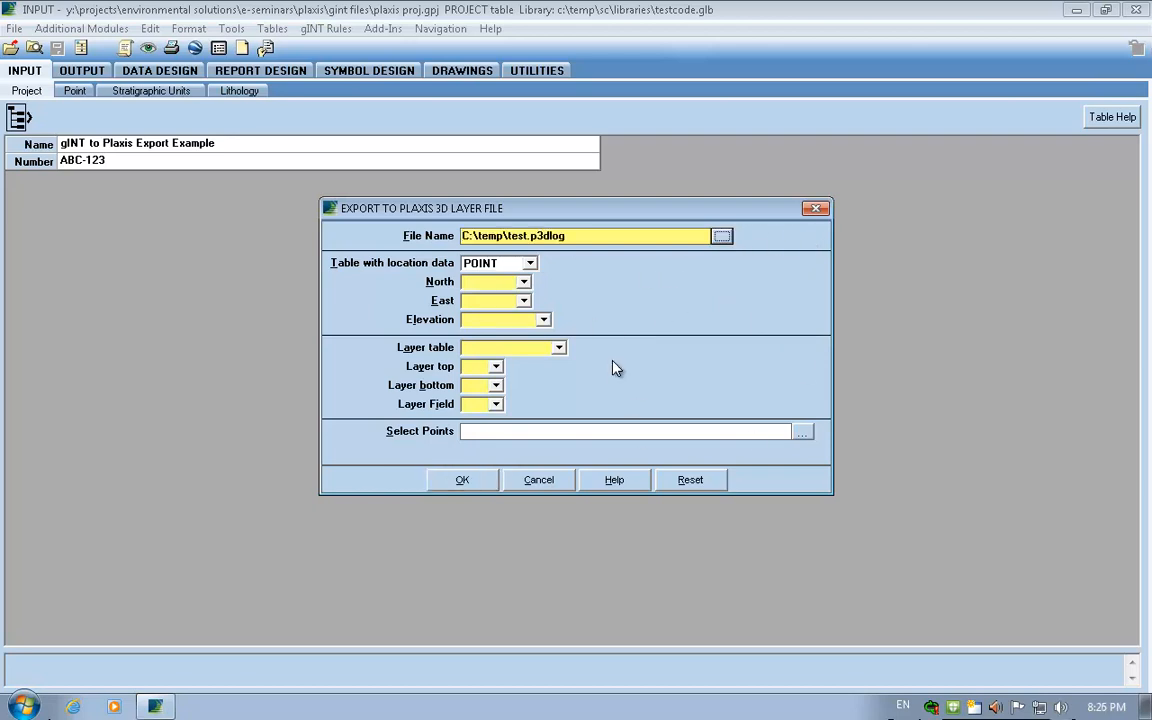
{"action": "left_click", "coordinate": [530, 264]}
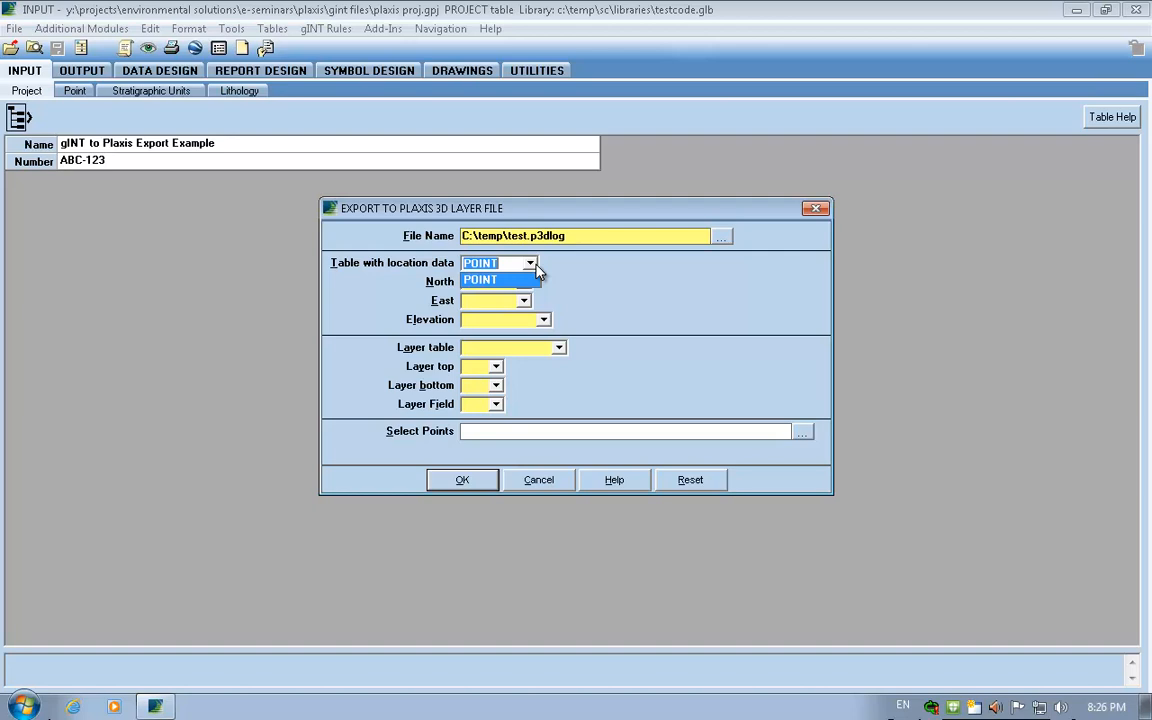
{"action": "left_click", "coordinate": [536, 268]}
{"action": "left_click", "coordinate": [523, 282]}
{"action": "left_click", "coordinate": [500, 325]}
{"action": "left_click", "coordinate": [524, 301]}
{"action": "left_click", "coordinate": [515, 330]}
{"action": "left_click", "coordinate": [542, 320]}
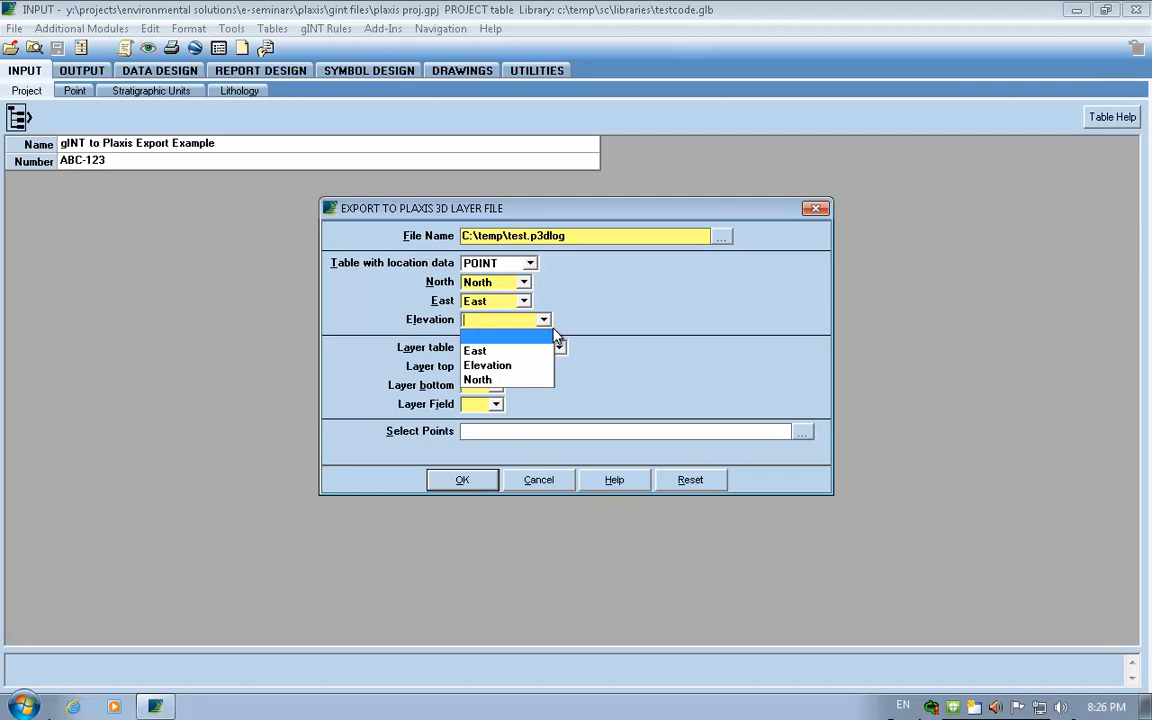
{"action": "left_click", "coordinate": [512, 365]}
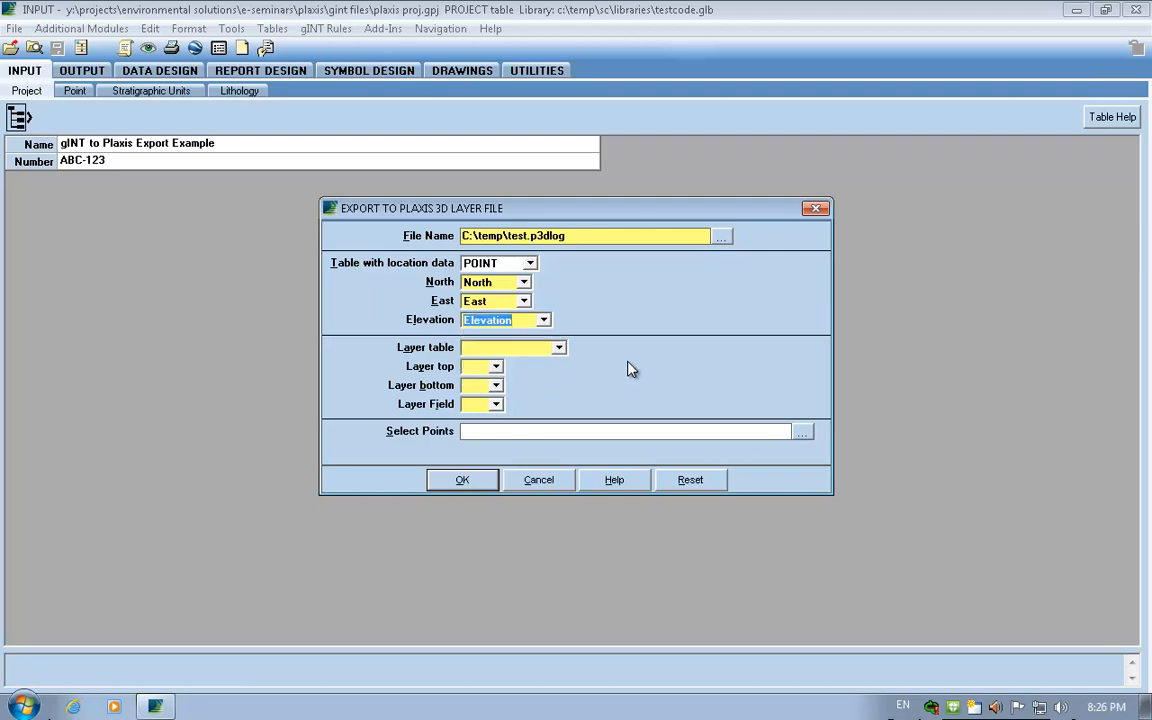
Use LITHOLOGY as the layer table, with Depth as layer top, Bottom as layer bottom and Graphic as layer field
{"action": "left_click", "coordinate": [559, 349]}
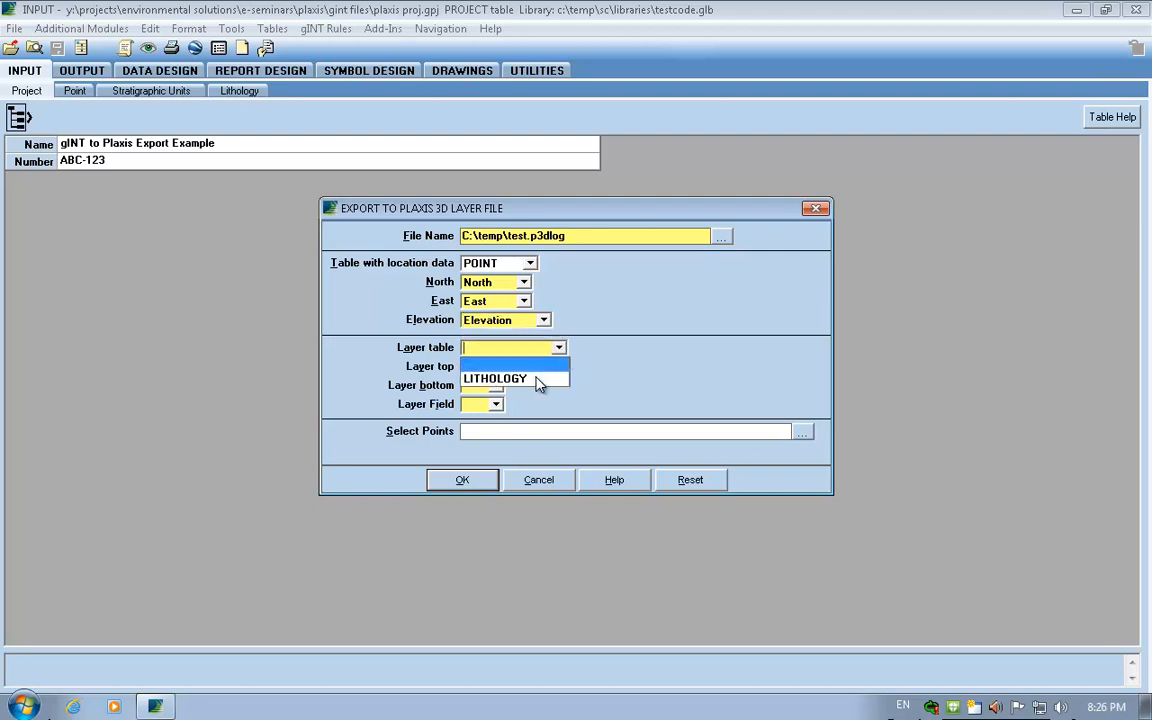
{"action": "left_click", "coordinate": [536, 380]}
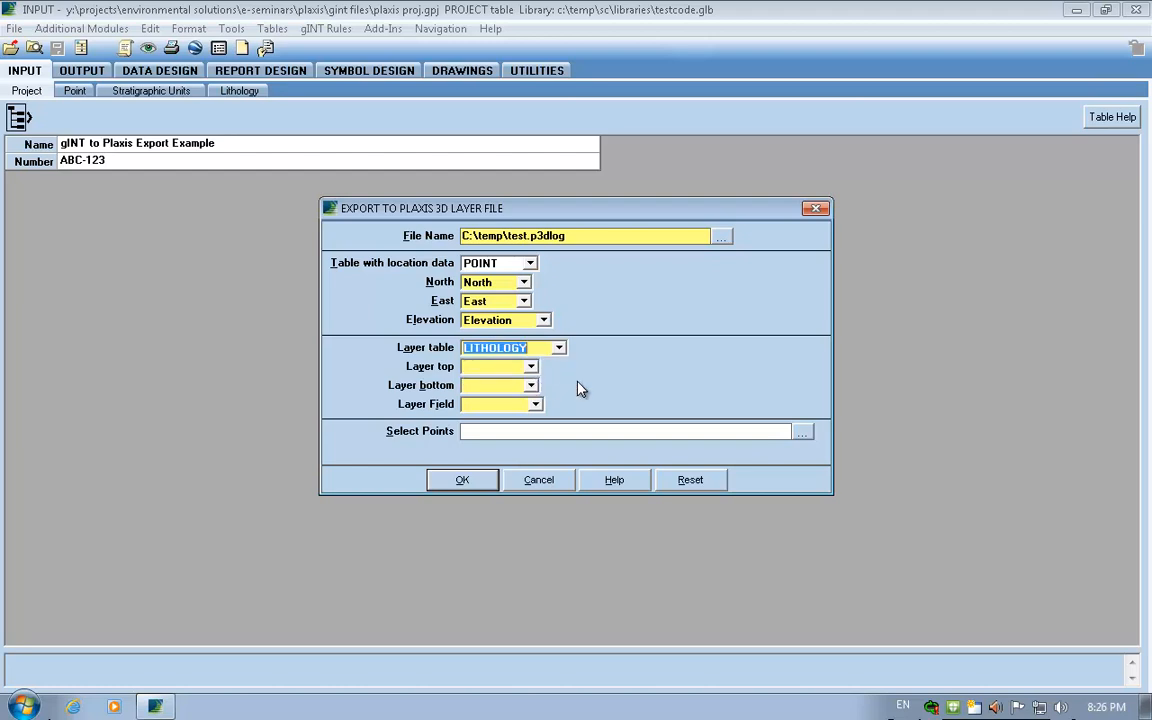
{"action": "left_click", "coordinate": [531, 367]}
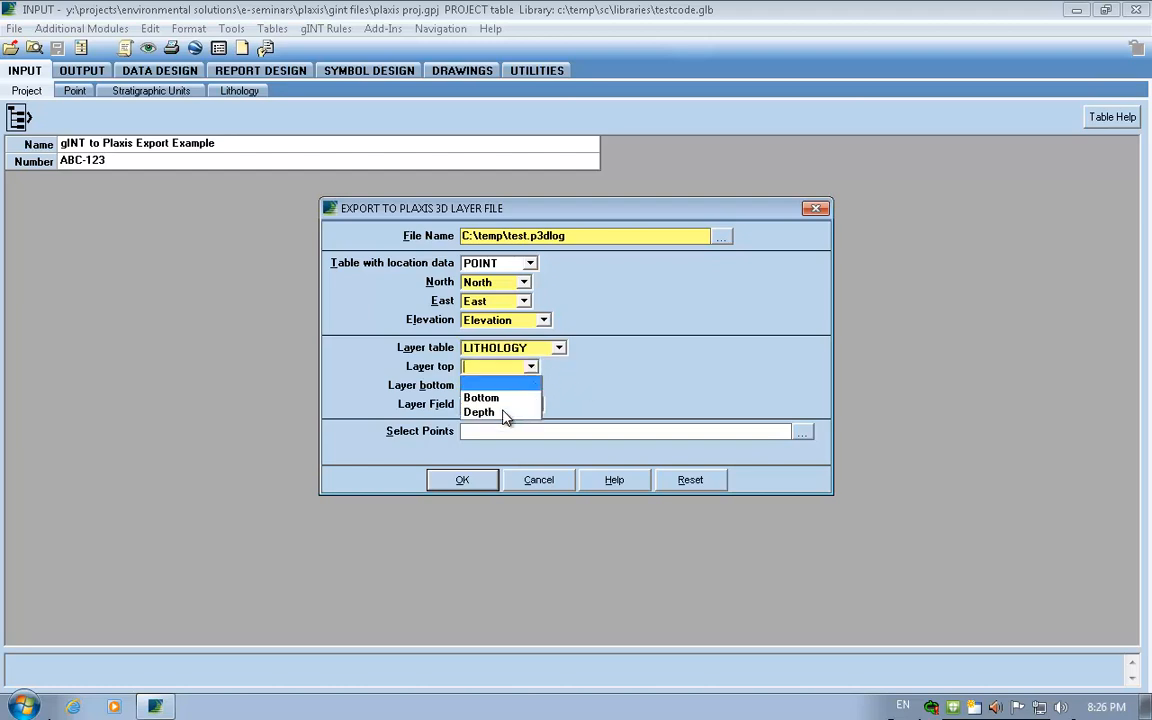
{"action": "left_click", "coordinate": [500, 412]}
{"action": "left_click", "coordinate": [531, 386]}
{"action": "left_click", "coordinate": [483, 416]}
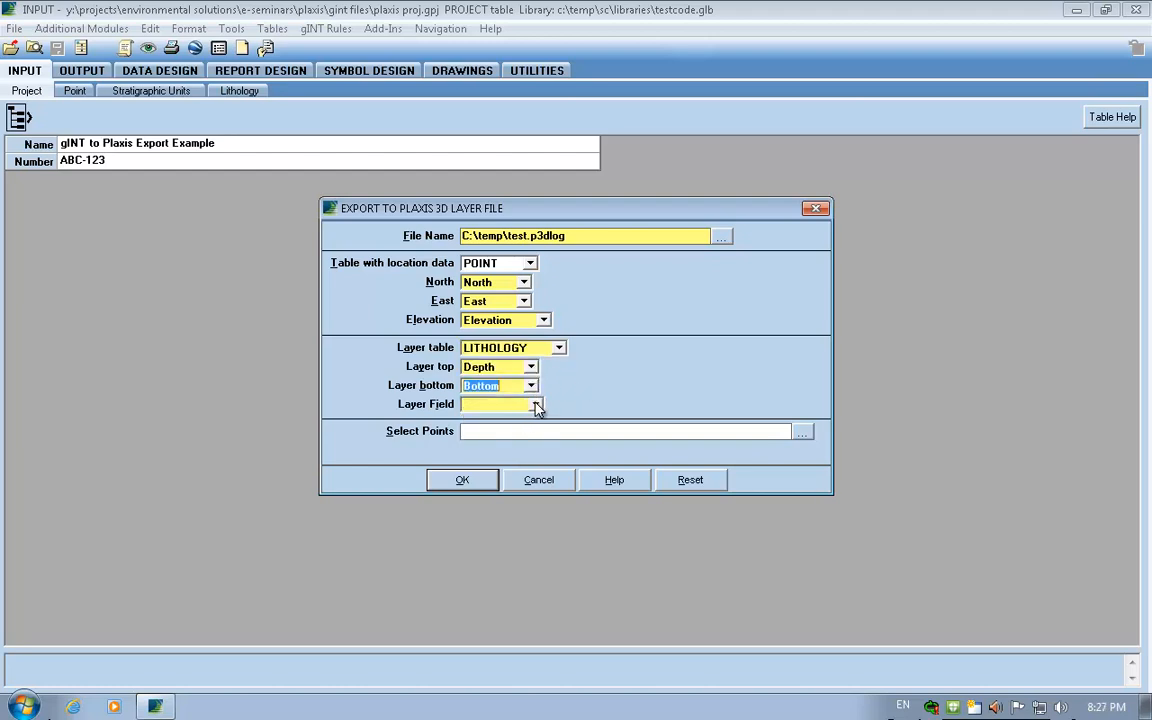
{"action": "left_click", "coordinate": [536, 404]}
{"action": "left_click", "coordinate": [500, 438]}
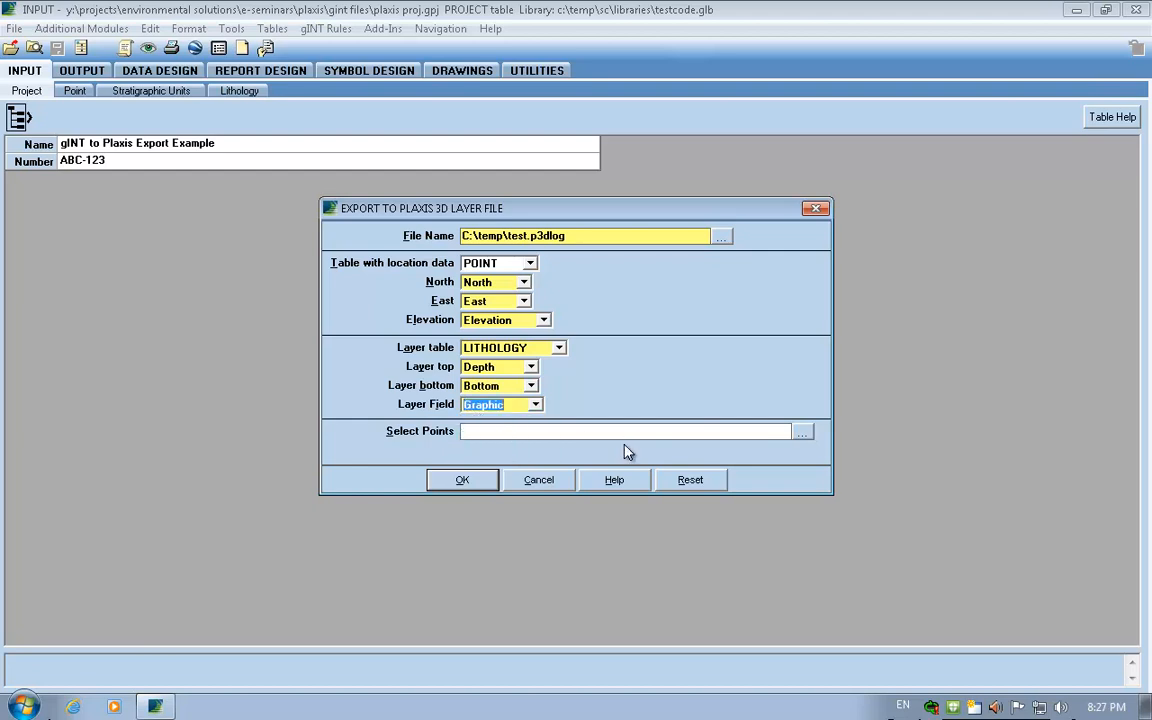
Reselect the layer field, run the export for all points and dismiss the export report
{"action": "left_click", "coordinate": [535, 405]}
{"action": "left_click", "coordinate": [500, 450]}
{"action": "left_click", "coordinate": [462, 481]}
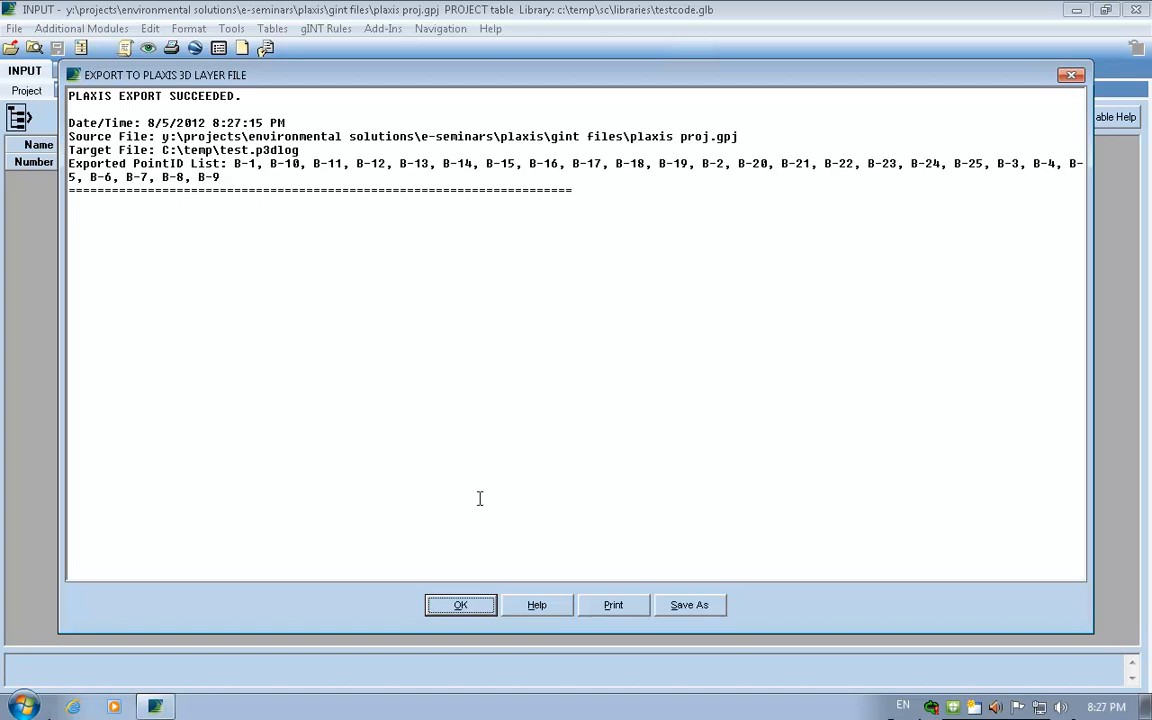
{"action": "left_click", "coordinate": [470, 607]}
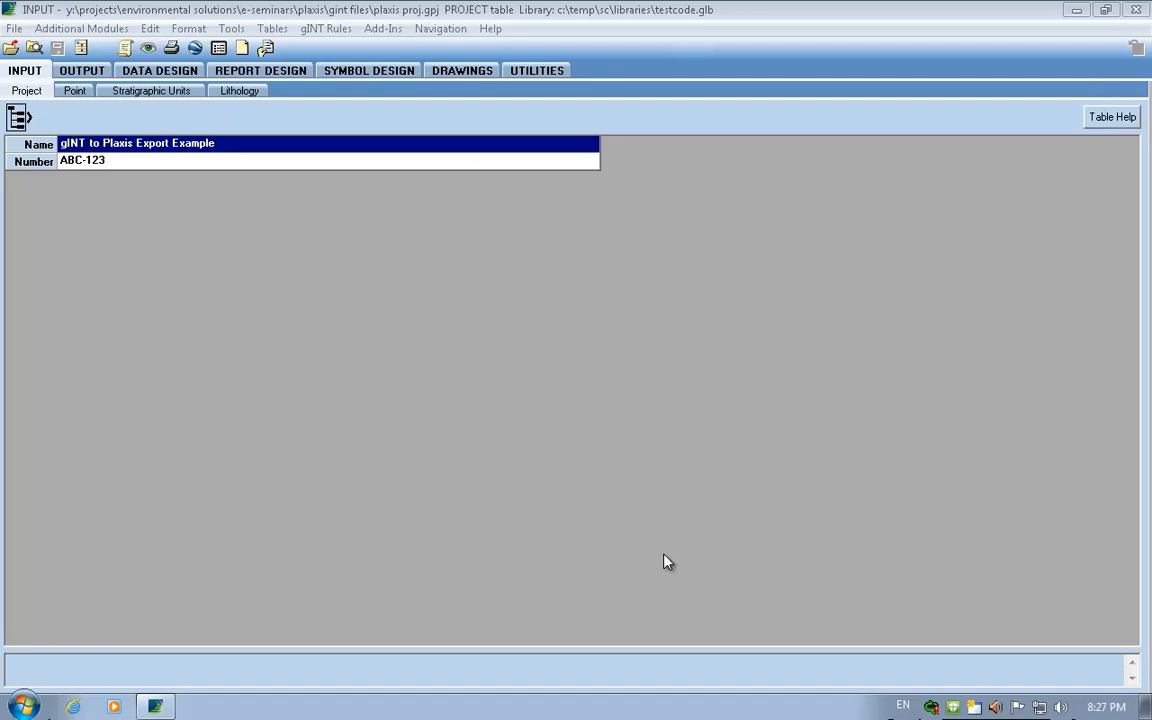
{"action": "left_click", "coordinate": [749, 417]}
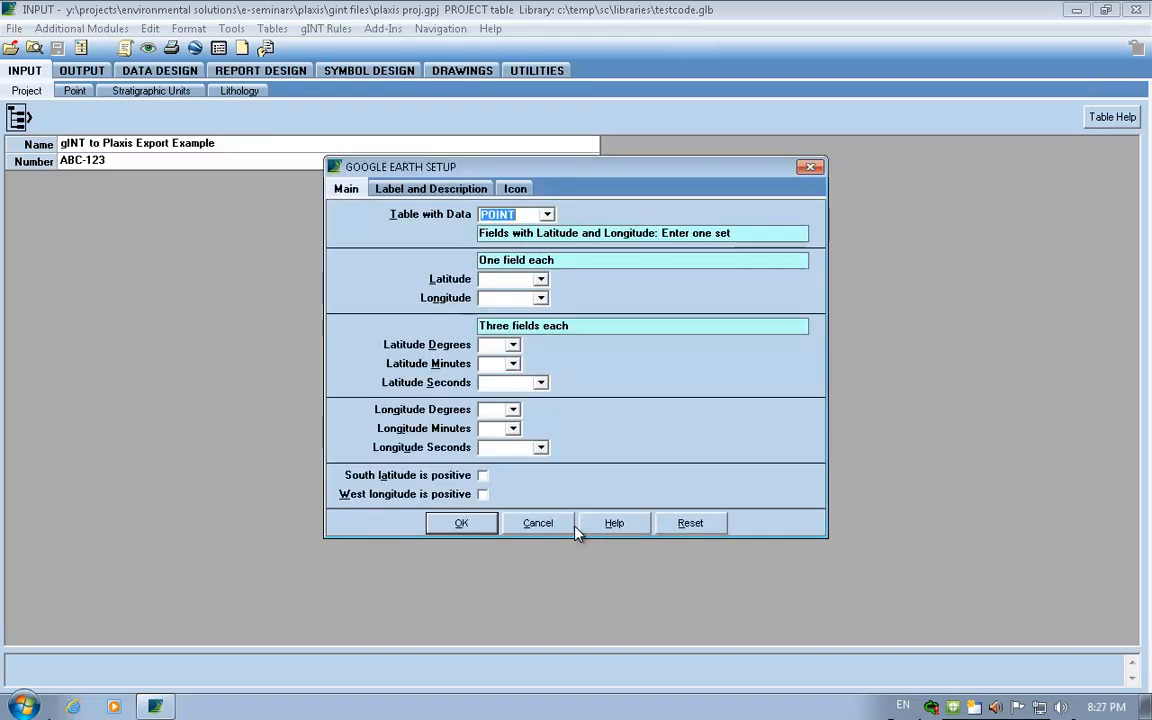
{"action": "left_click", "coordinate": [540, 528]}
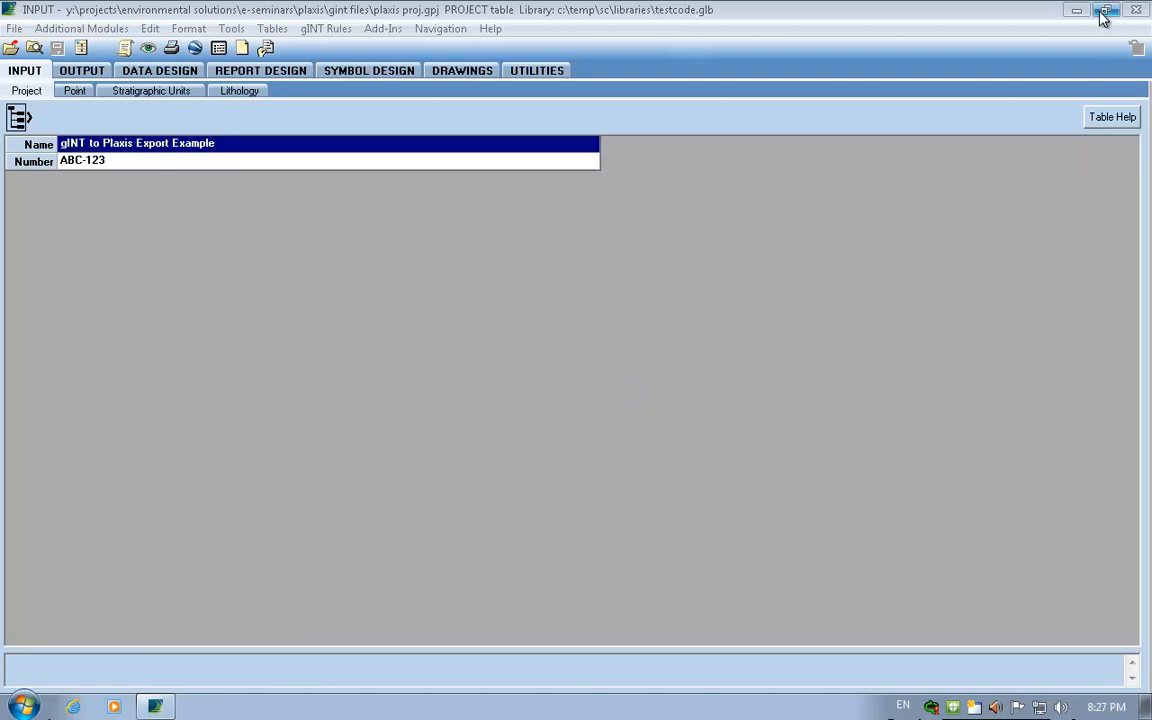
{"action": "left_click", "coordinate": [755, 11]}
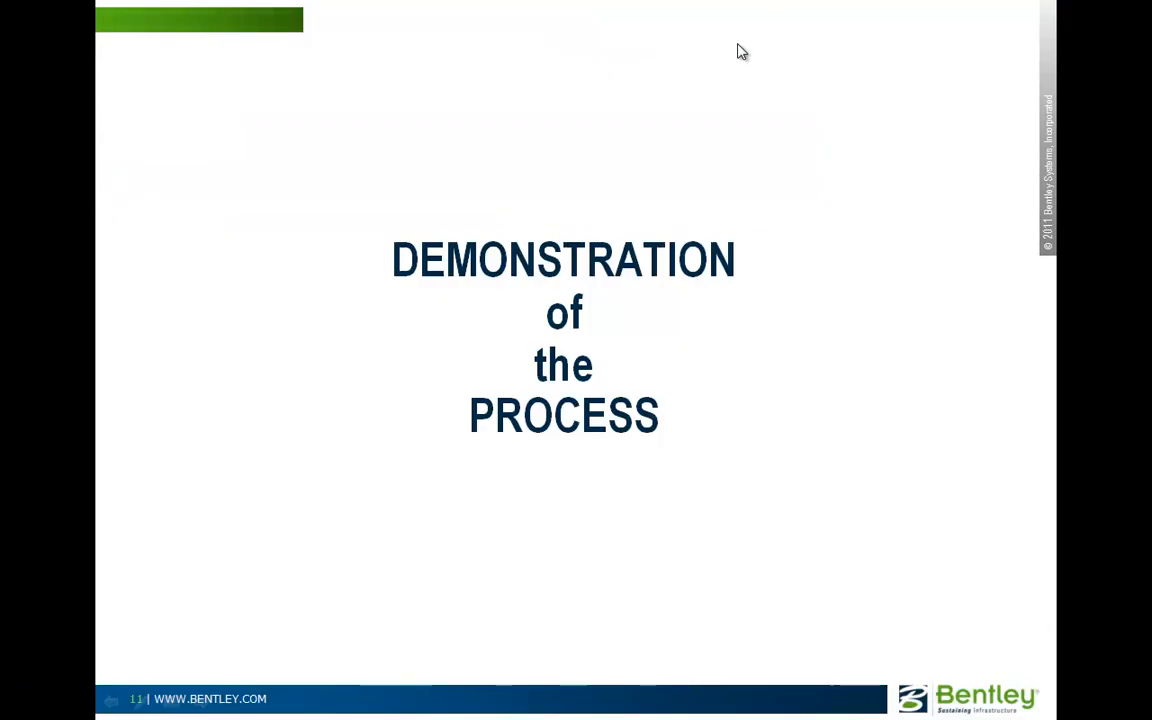
{"action": "left_click", "coordinate": [793, 363]}
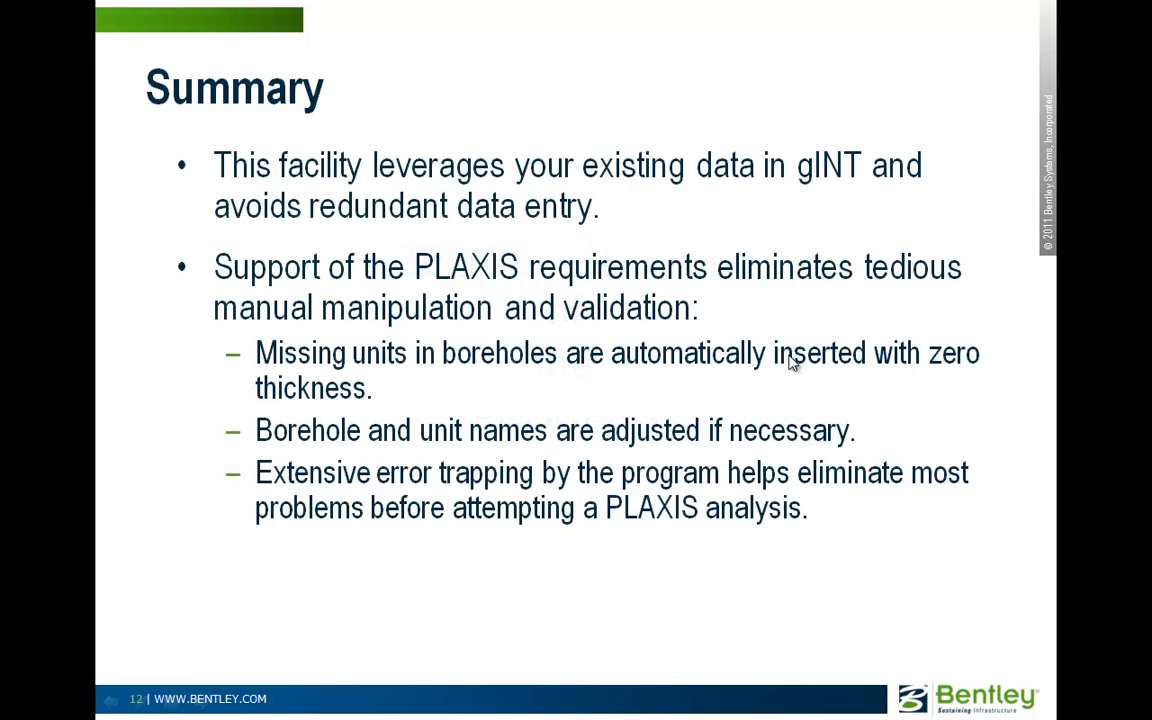
Switch to PLAXIS 3D, title the new project gINT and accept the default model properties
{"action": "key", "text": "alt+Tab"}
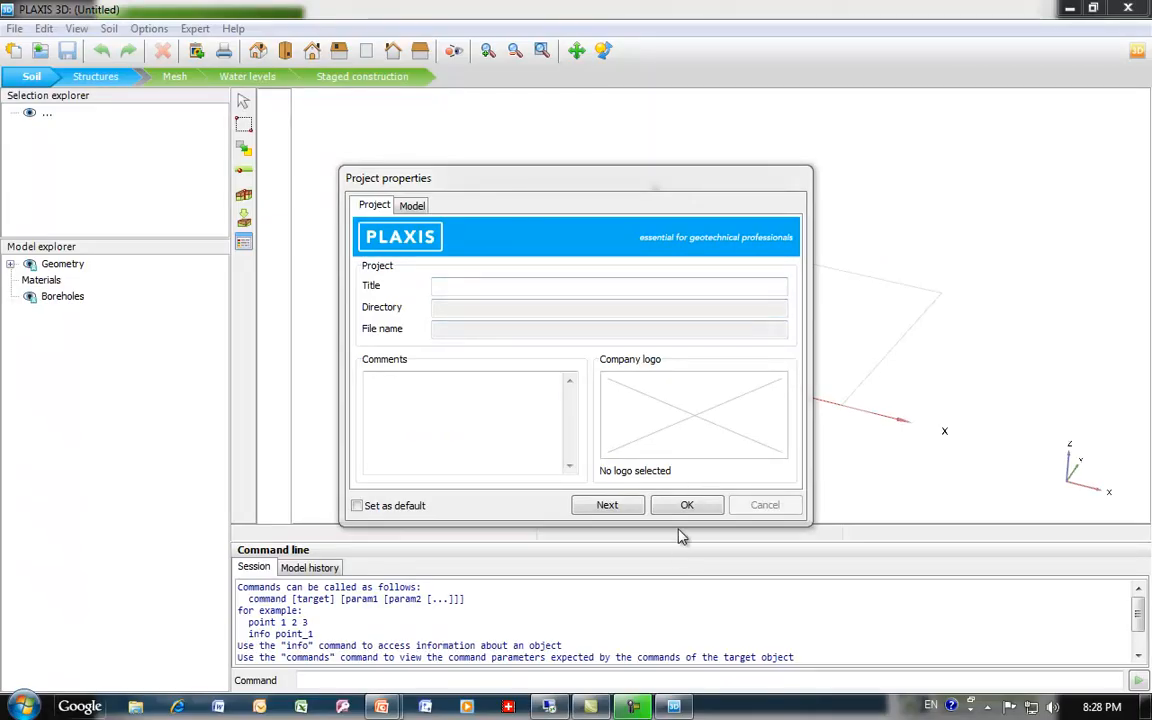
{"action": "left_click", "coordinate": [579, 290]}
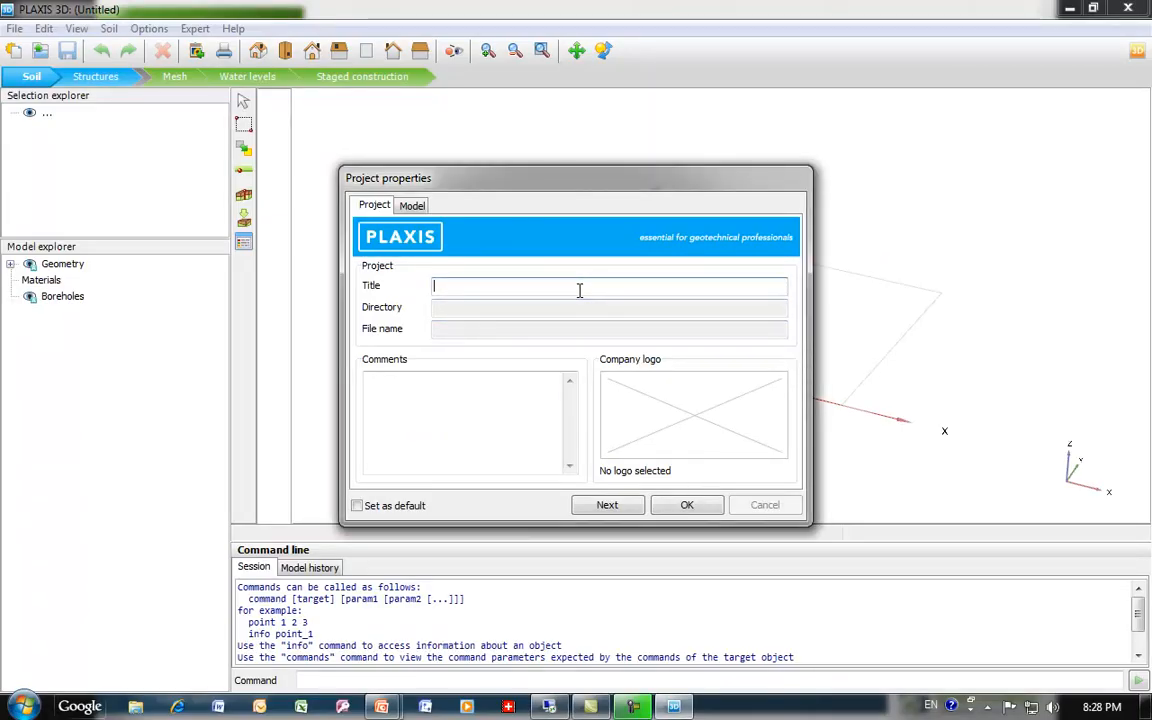
{"action": "type", "text": "Gint"}
{"action": "key", "text": "Caps_Lock"}
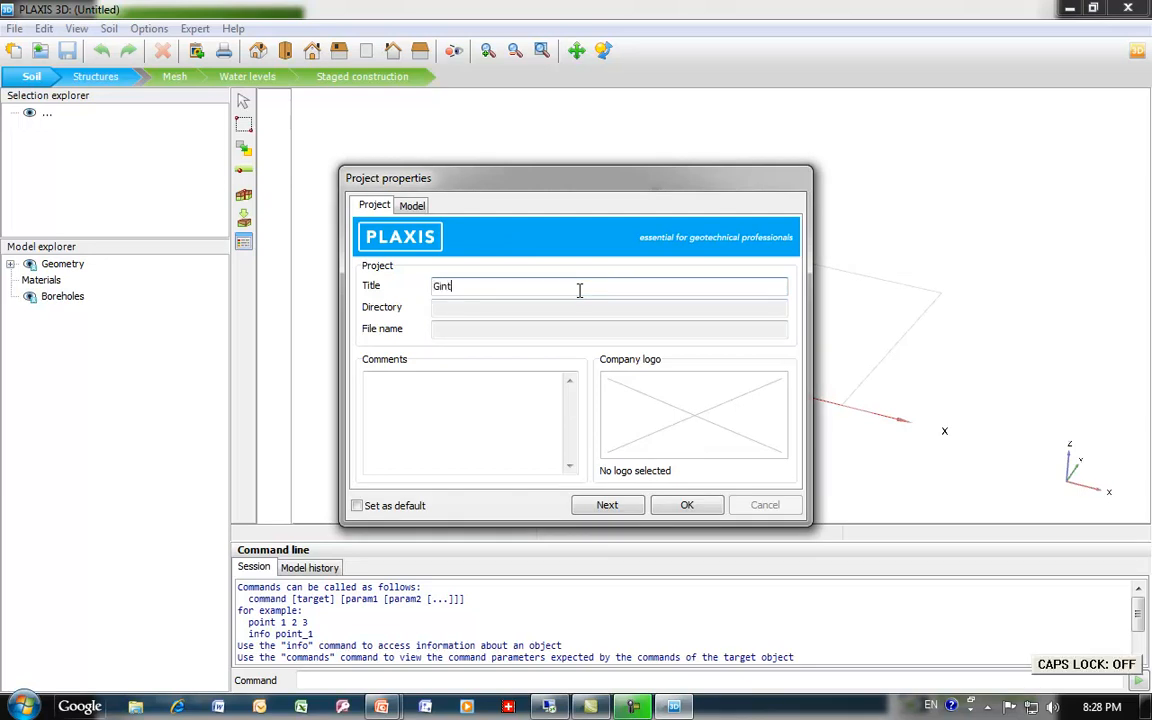
{"action": "key", "text": "BackSpace"}
{"action": "key", "text": "BackSpace"}
{"action": "type", "text": "gINT"}
{"action": "left_click", "coordinate": [410, 205]}
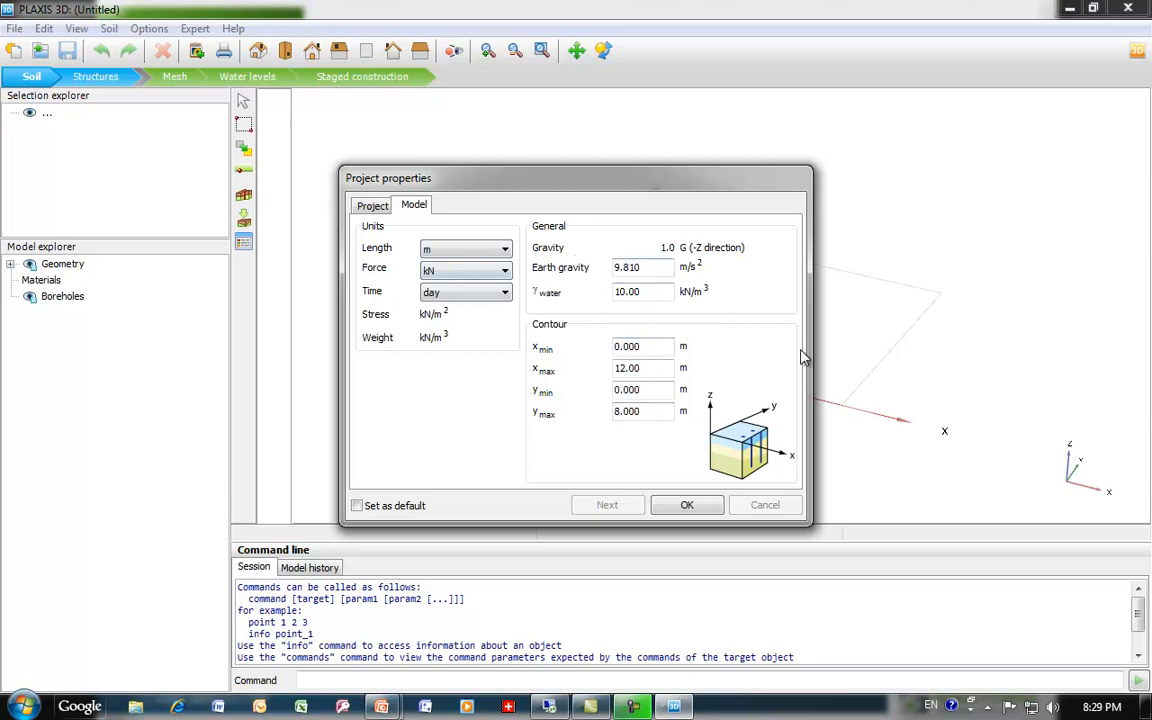
{"action": "left_click", "coordinate": [688, 505]}
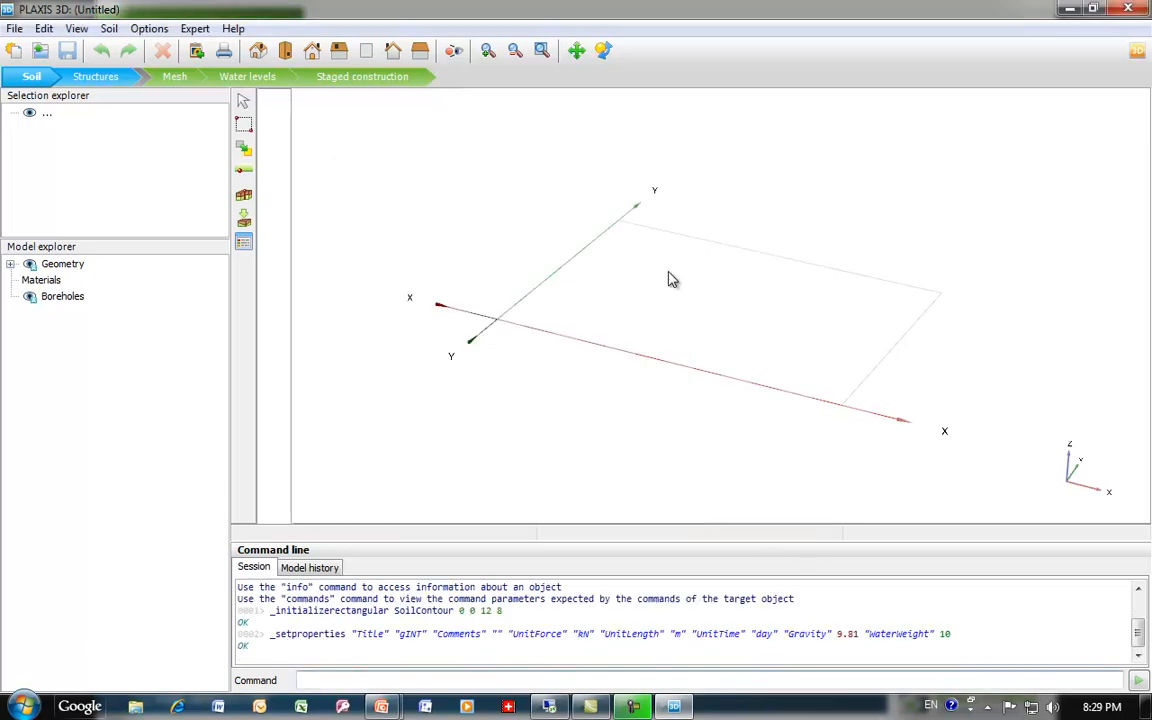
Load C:\temp\gint sample export.p3dlog into the commands runner and execute its commands
{"action": "left_click", "coordinate": [196, 30]}
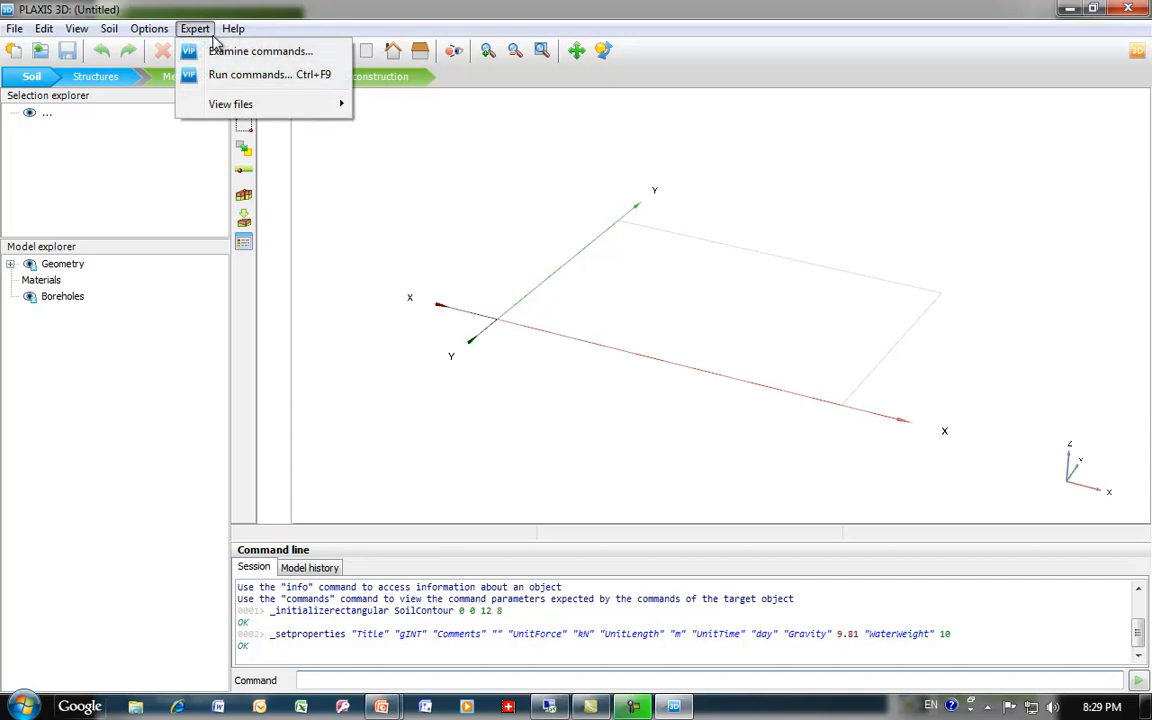
{"action": "left_click", "coordinate": [229, 77]}
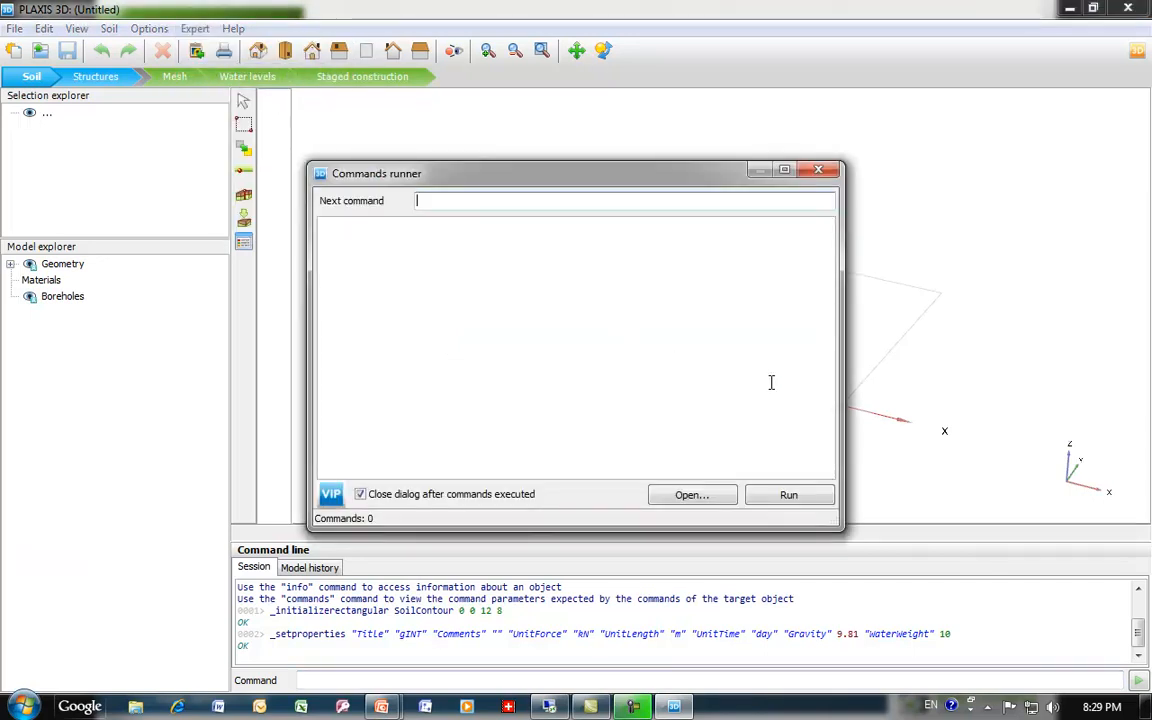
{"action": "left_click", "coordinate": [699, 496]}
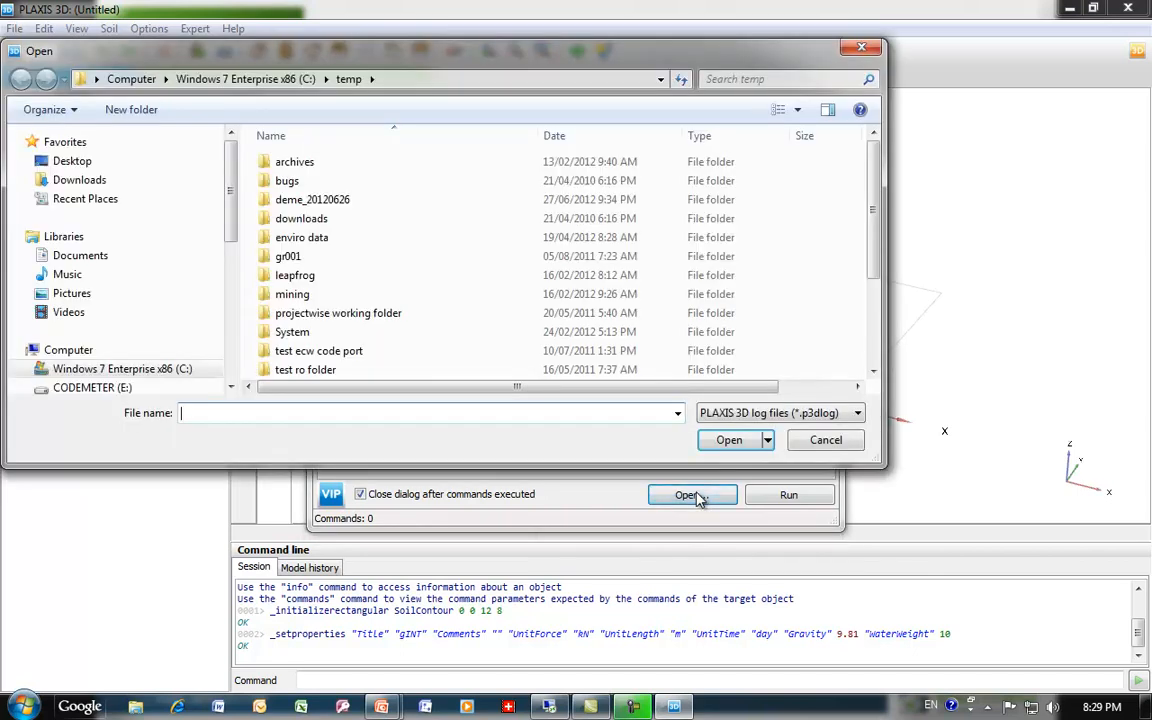
{"action": "left_click", "coordinate": [677, 413]}
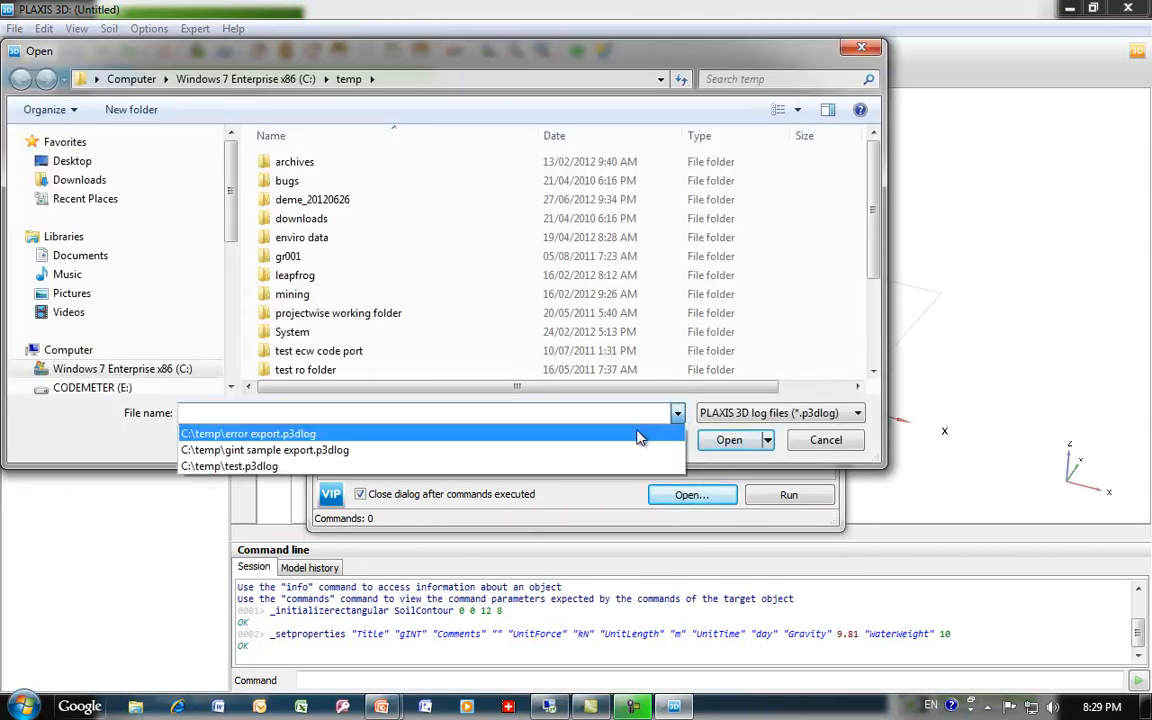
{"action": "left_click", "coordinate": [545, 450]}
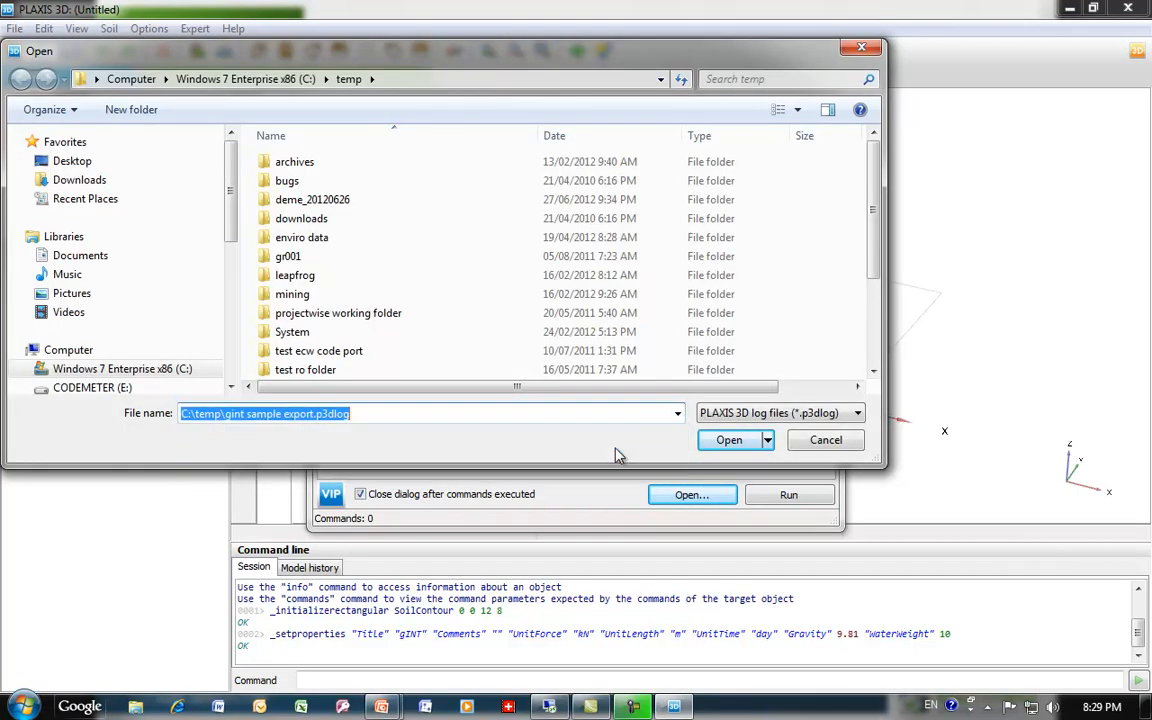
{"action": "left_click", "coordinate": [729, 440]}
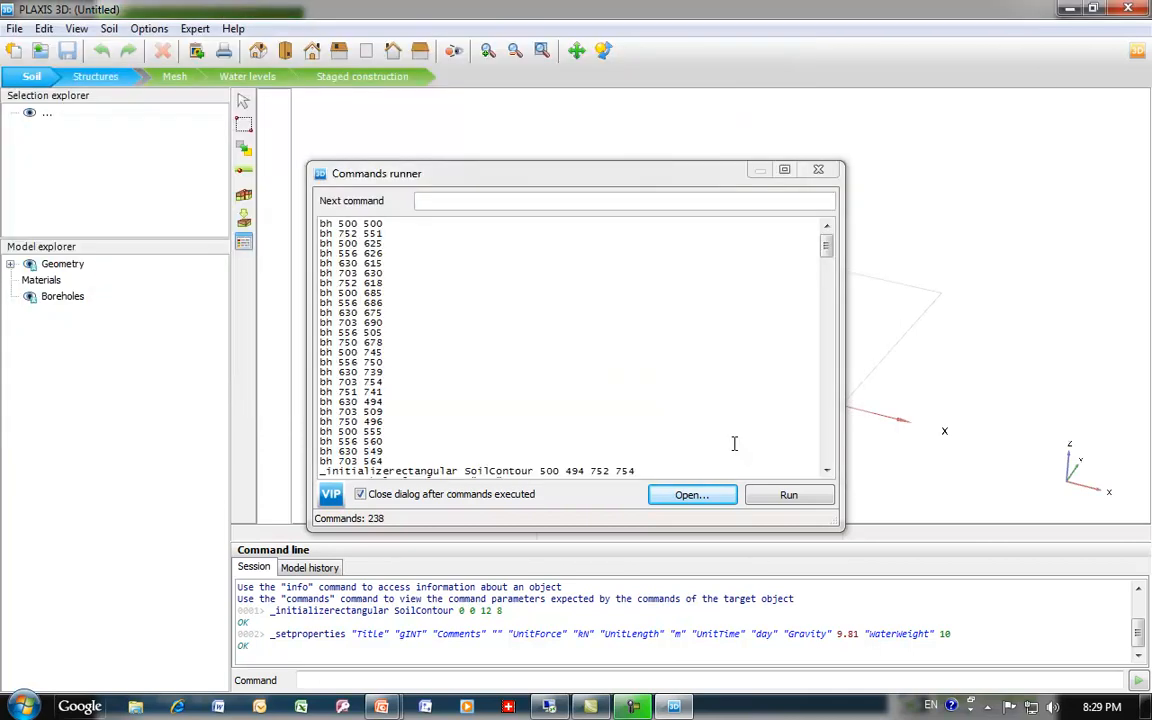
{"action": "mouse_move", "coordinate": [827, 247]}
{"action": "left_mouse_down"}
{"action": "mouse_move", "coordinate": [828, 284]}
{"action": "mouse_move", "coordinate": [827, 244]}
{"action": "left_mouse_up"}
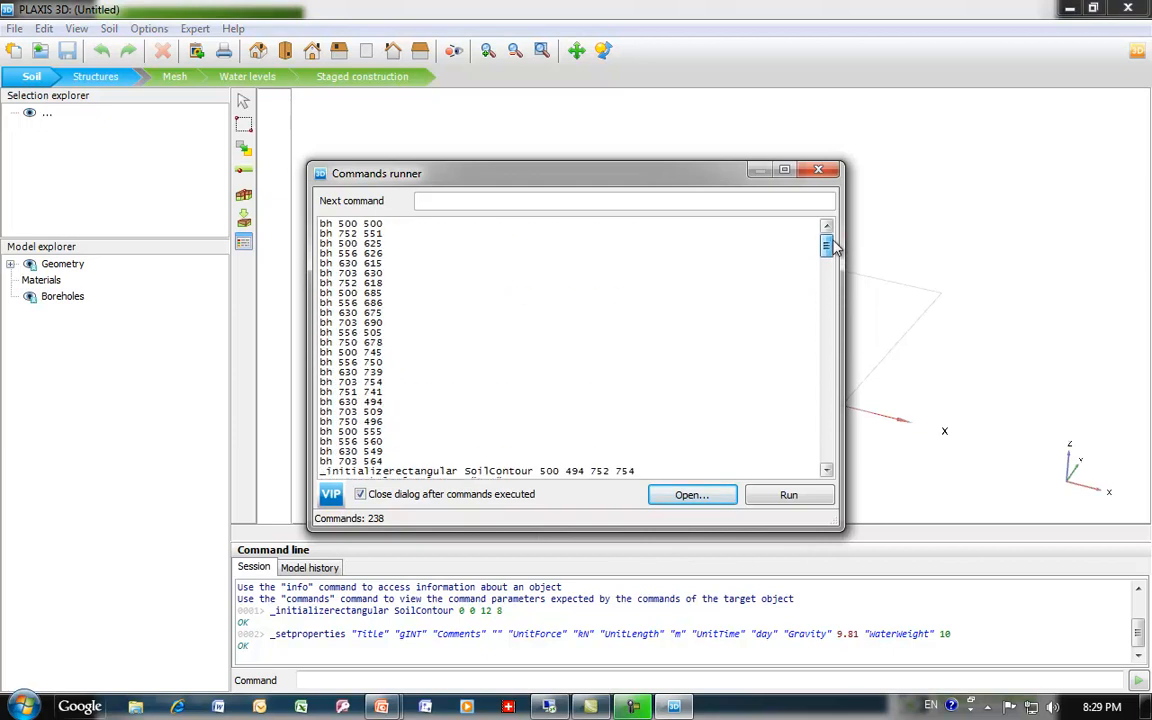
{"action": "left_click", "coordinate": [788, 496]}
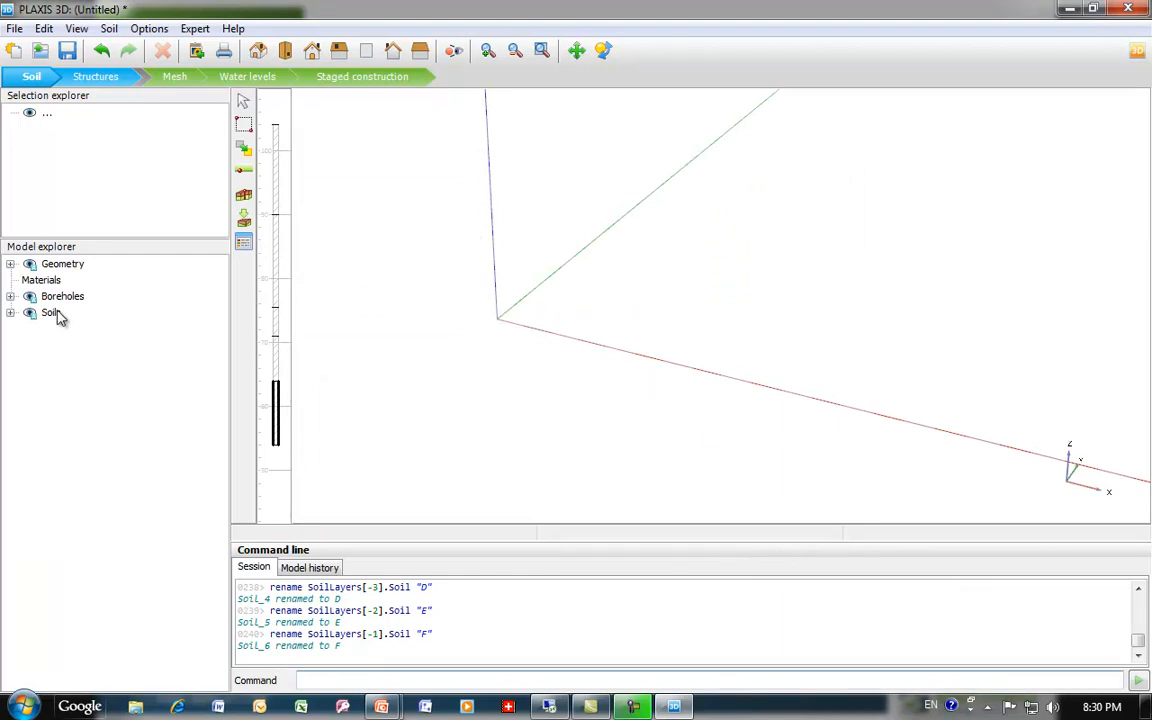
Show the whole soil model in perspective and examine the borehole list, borehole B_1's properties and soil A's properties
{"action": "left_click", "coordinate": [259, 52]}
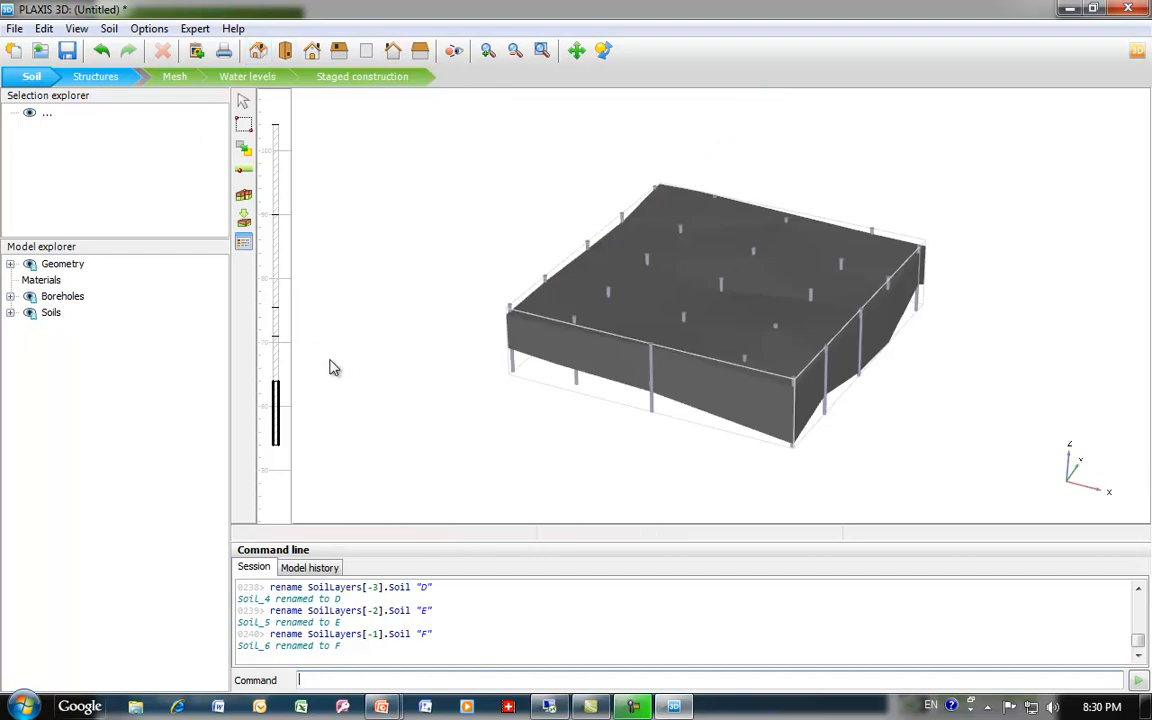
{"action": "left_click", "coordinate": [10, 297]}
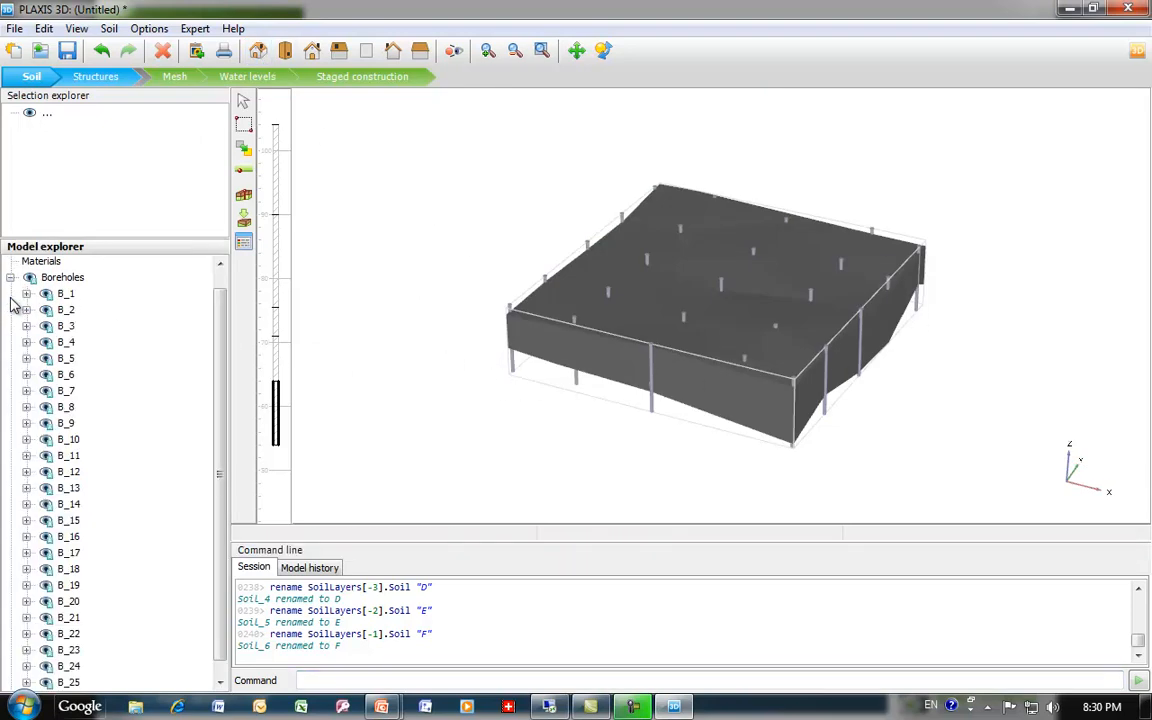
{"action": "left_click", "coordinate": [26, 294]}
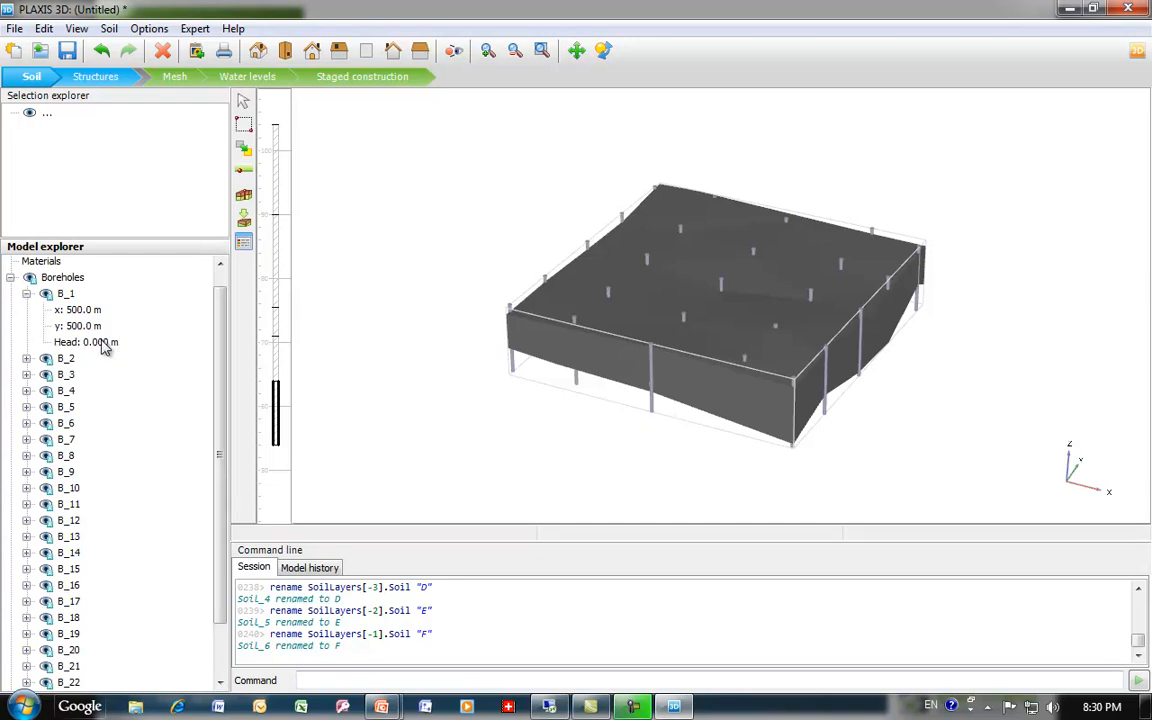
{"action": "left_click", "coordinate": [26, 294]}
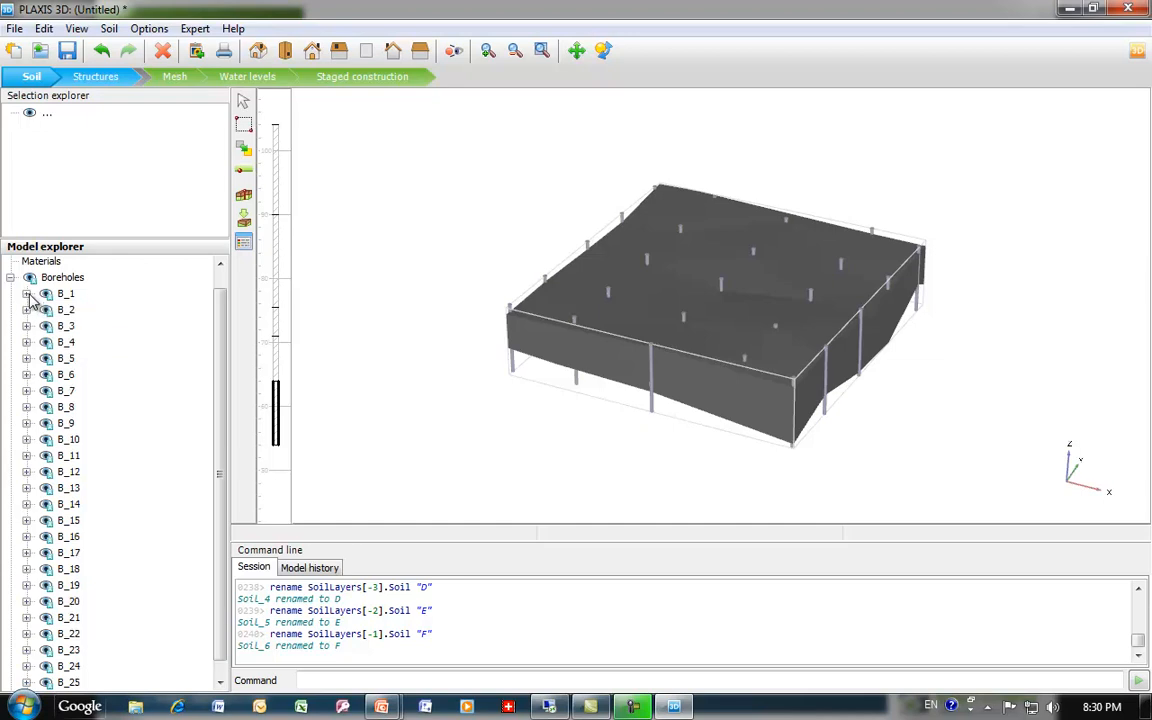
{"action": "left_click", "coordinate": [10, 278]}
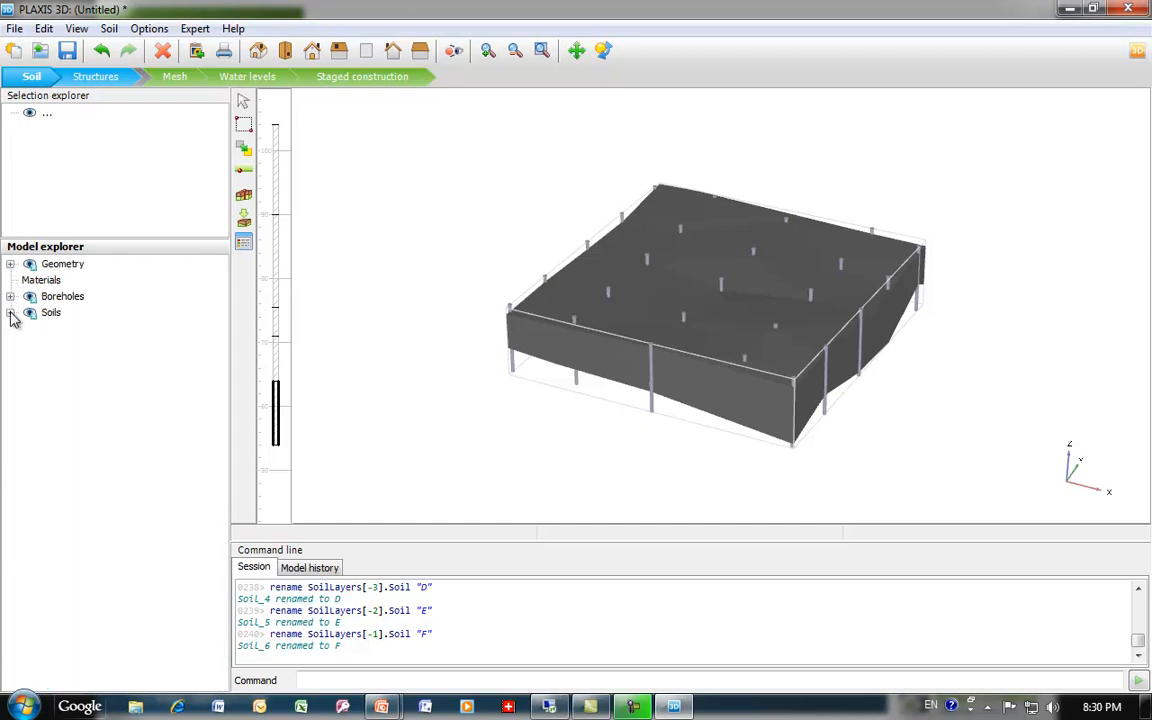
{"action": "left_click", "coordinate": [10, 312]}
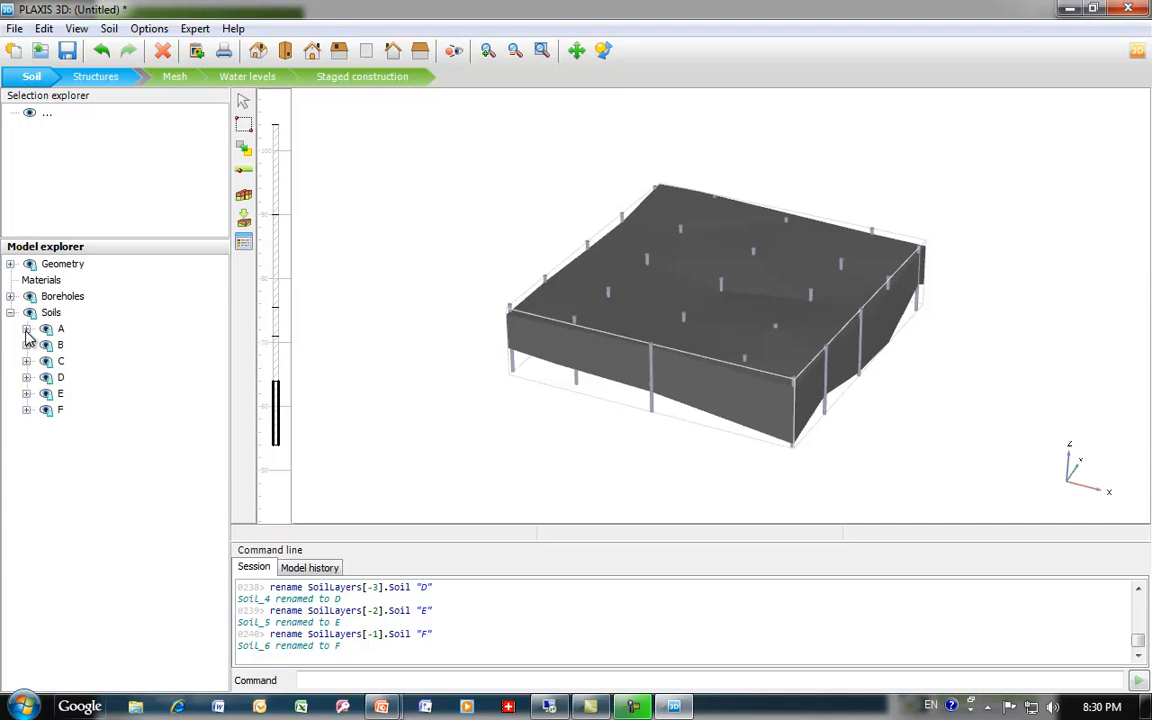
{"action": "left_click", "coordinate": [26, 329]}
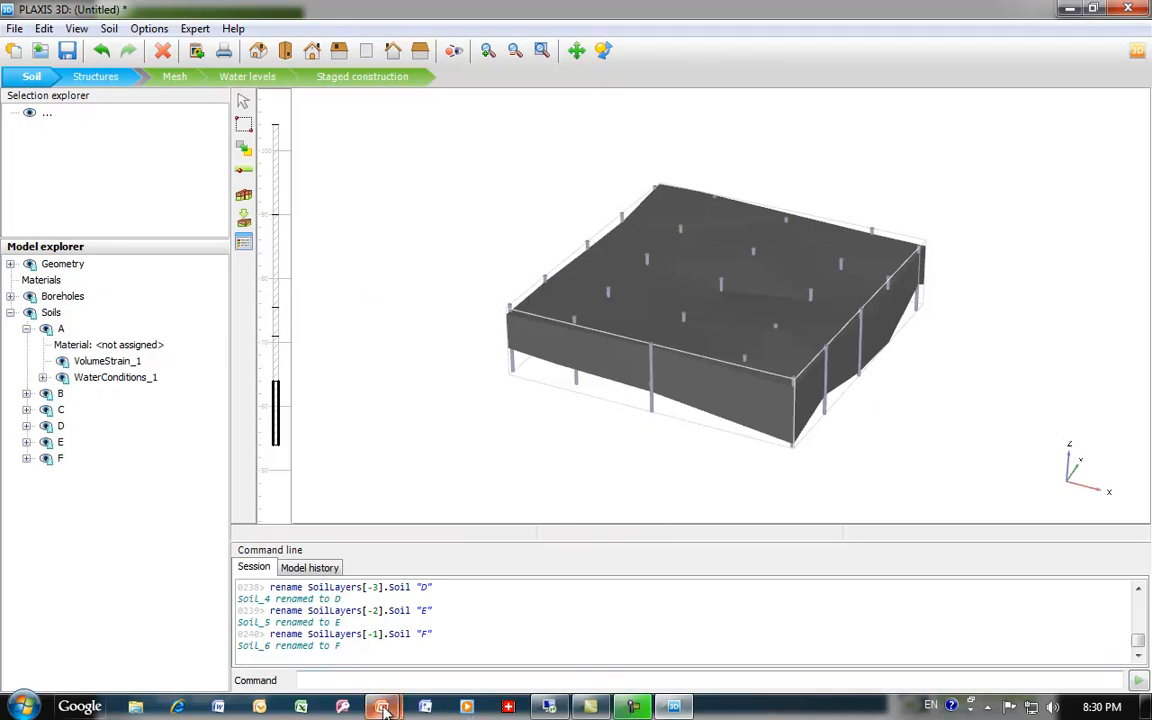
{"action": "mouse_move", "coordinate": [382, 705]}
{"action": "left_click", "coordinate": [437, 645]}
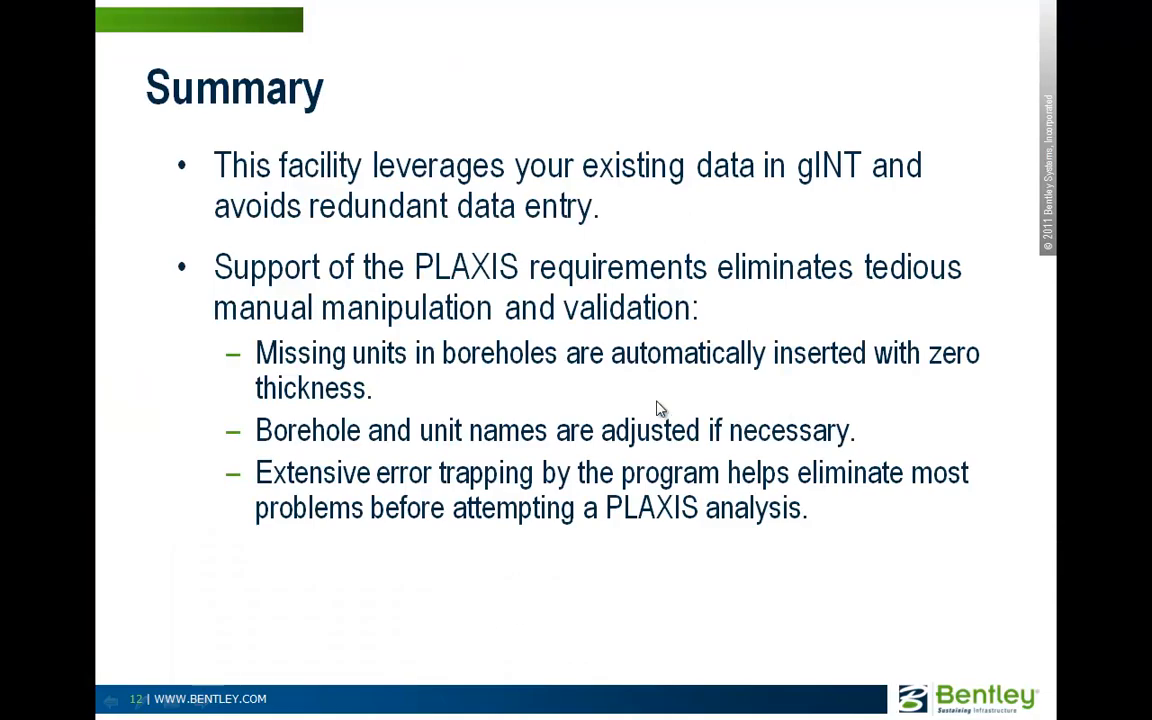